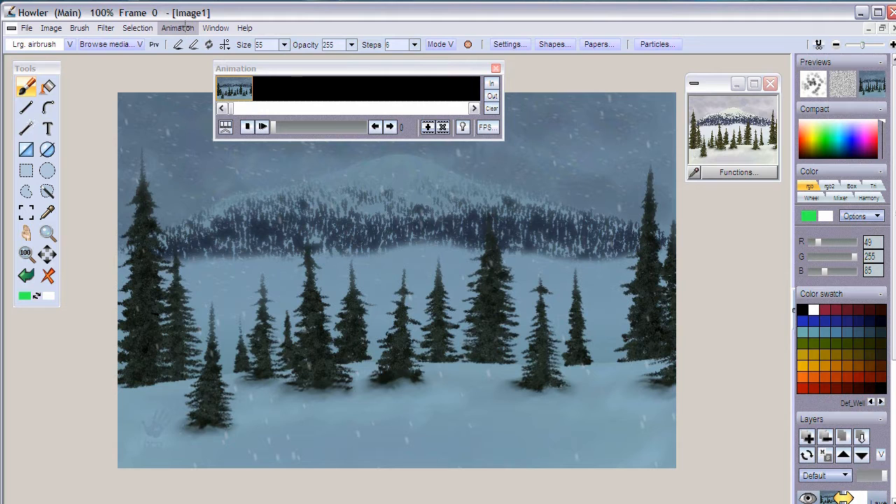
Resample the snowy landscape animation to 640 by 360 pixels without constraining proportions, using the Bi-cubic+ scaling algorithm
click(52, 28)
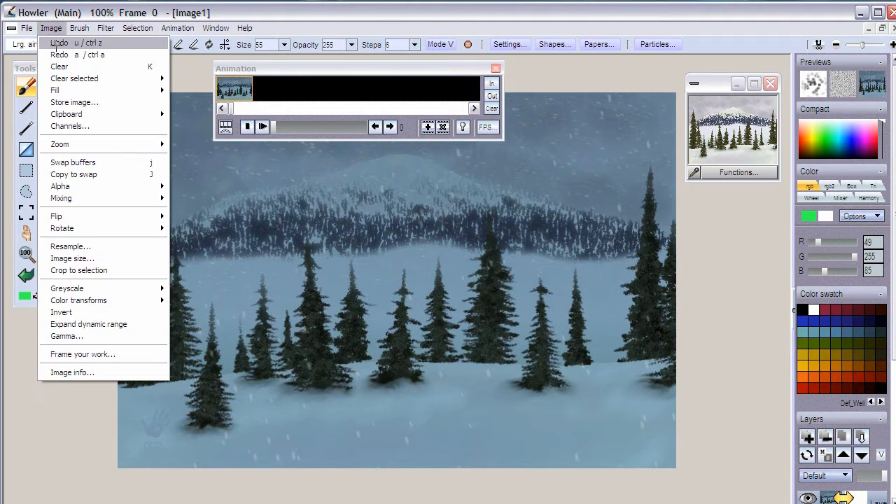
click(104, 246)
drag(446, 292, 400, 301)
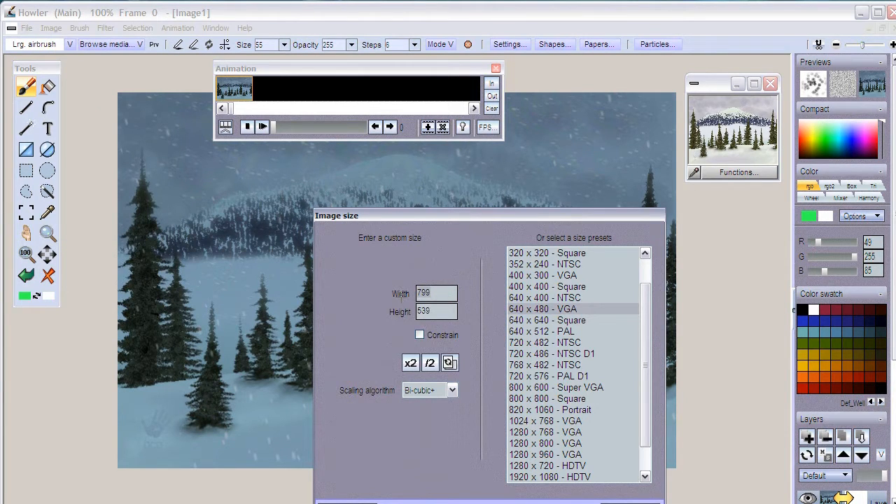
text(640)
drag(434, 311, 399, 316)
text(36)
click(452, 390)
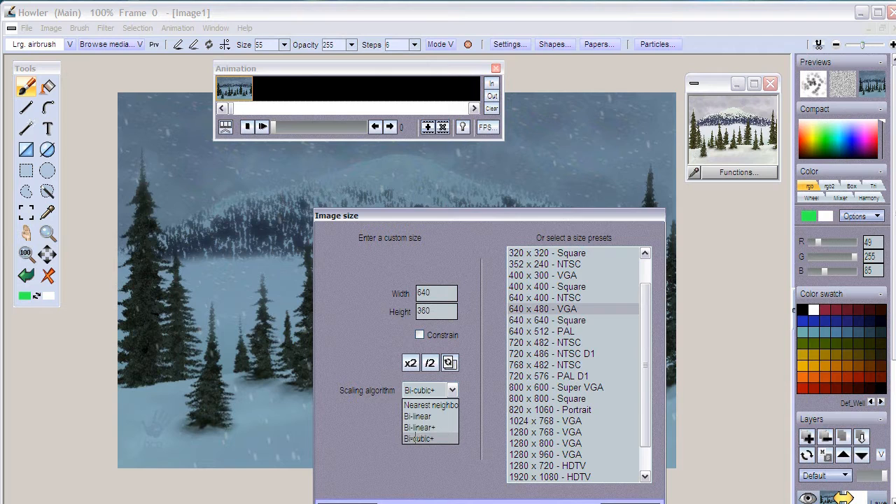
click(410, 438)
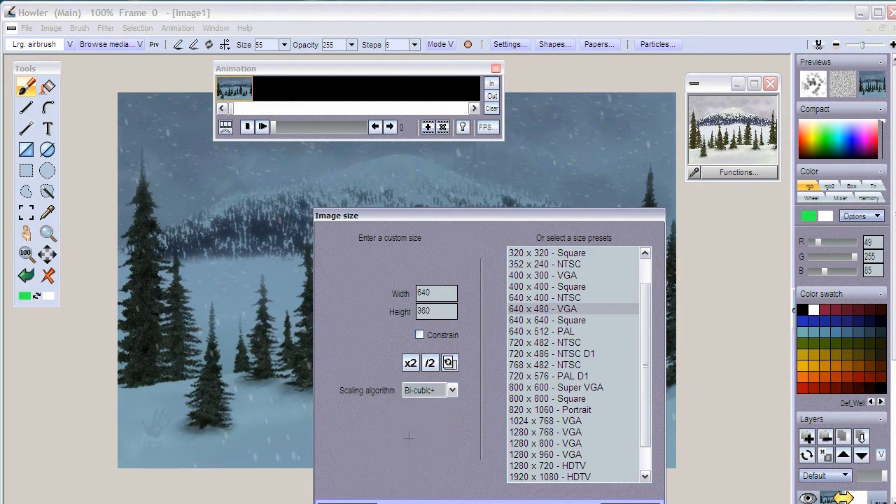
click(355, 502)
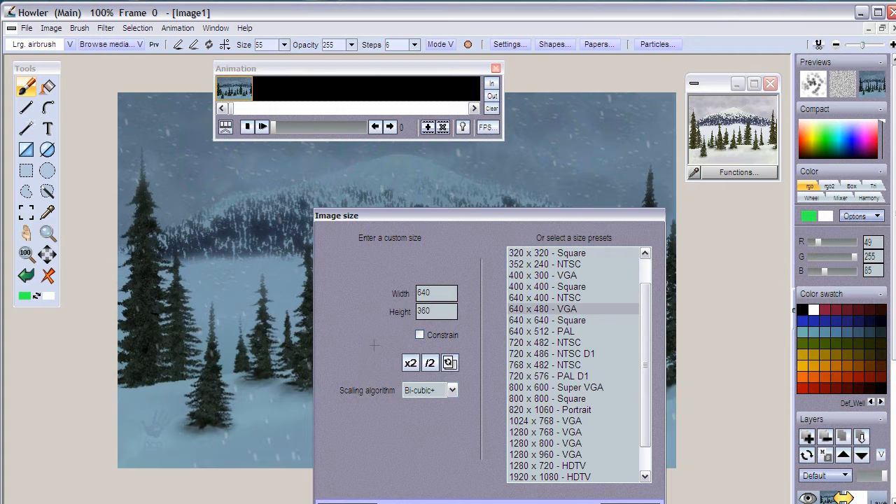
key(Return)
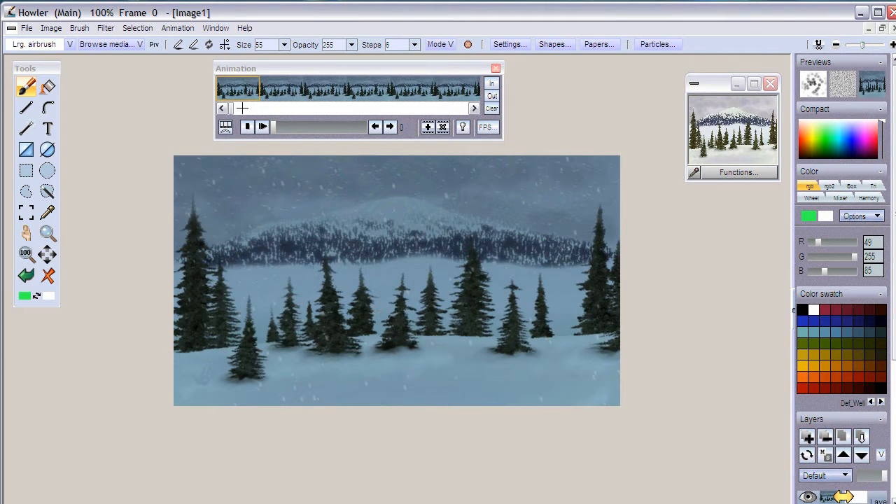
Begin exporting the animation as an AVI and set the frame rate to 30 frames per second
click(177, 28)
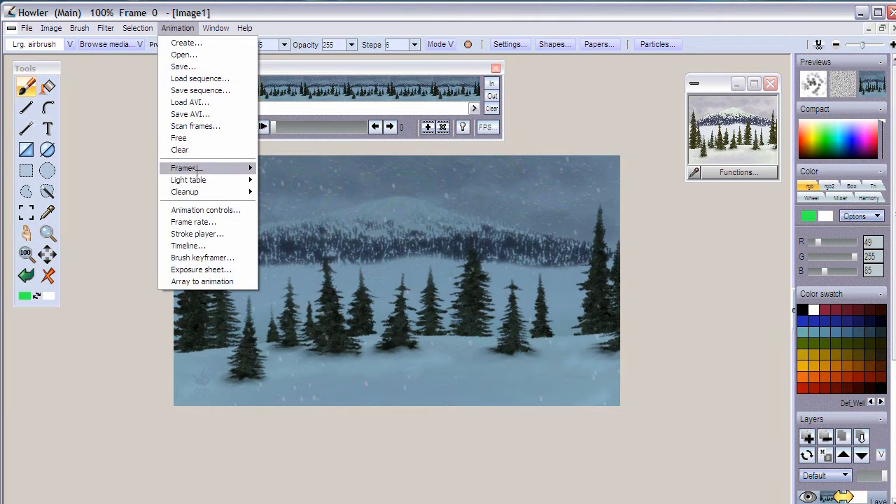
click(203, 115)
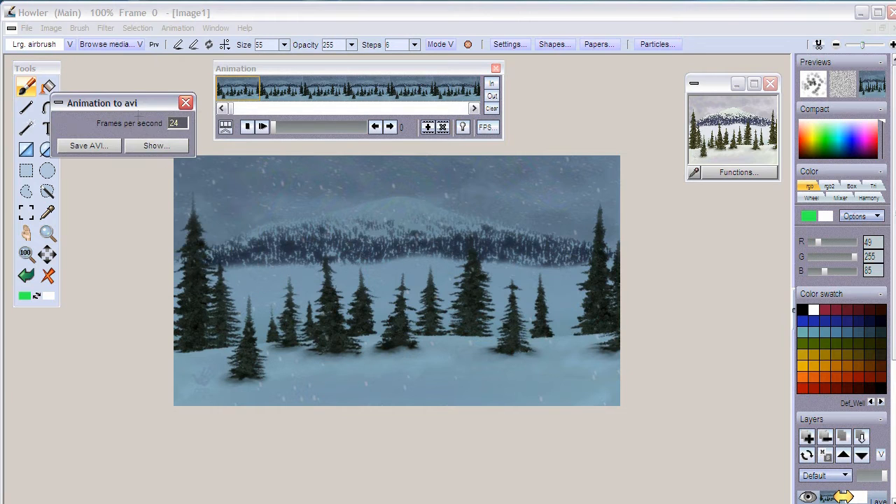
drag(143, 101, 223, 190)
double_click(256, 211)
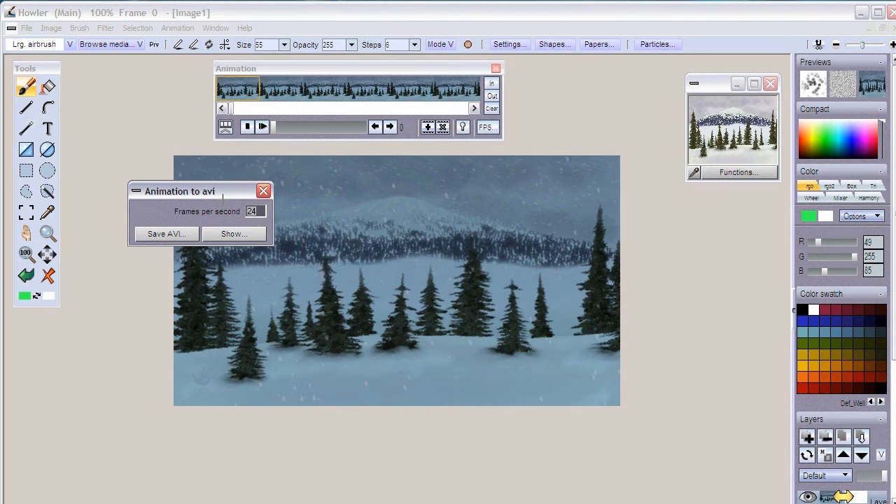
text(30)
Save the AVI in the DailyDose folder under the file name MyAVIbetter.avi
click(168, 233)
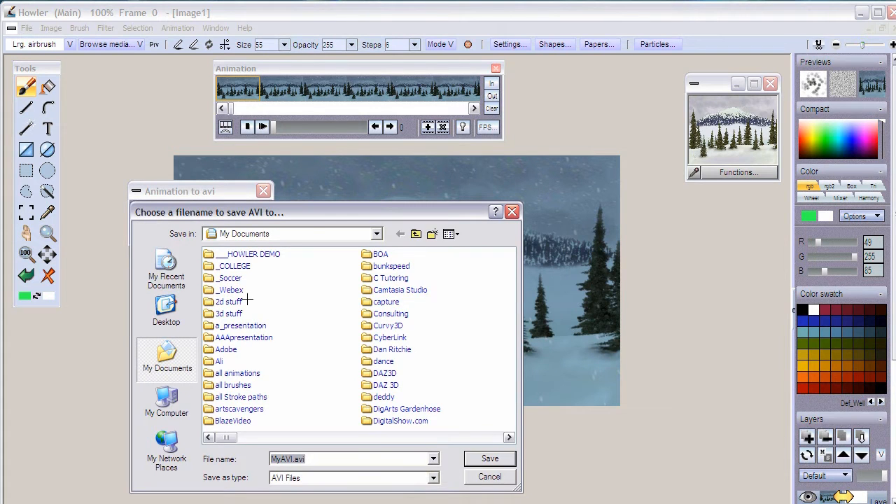
click(173, 315)
double_click(231, 313)
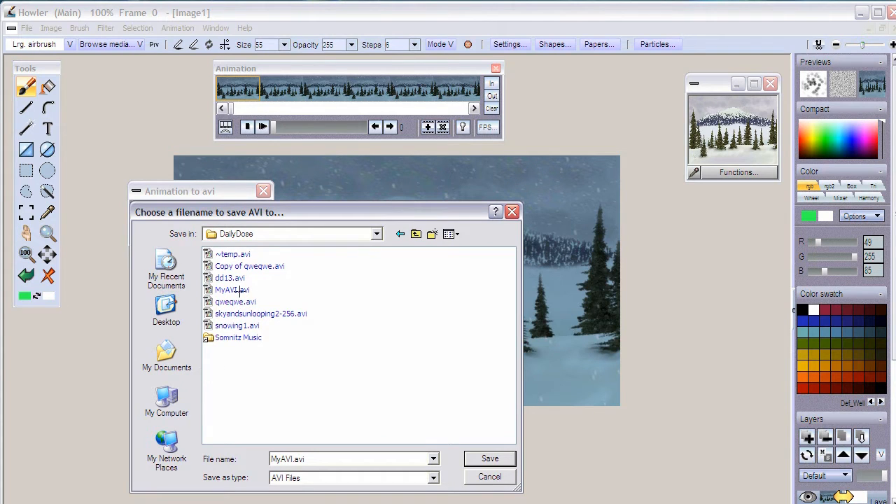
double_click(297, 458)
click(300, 459)
text(better)
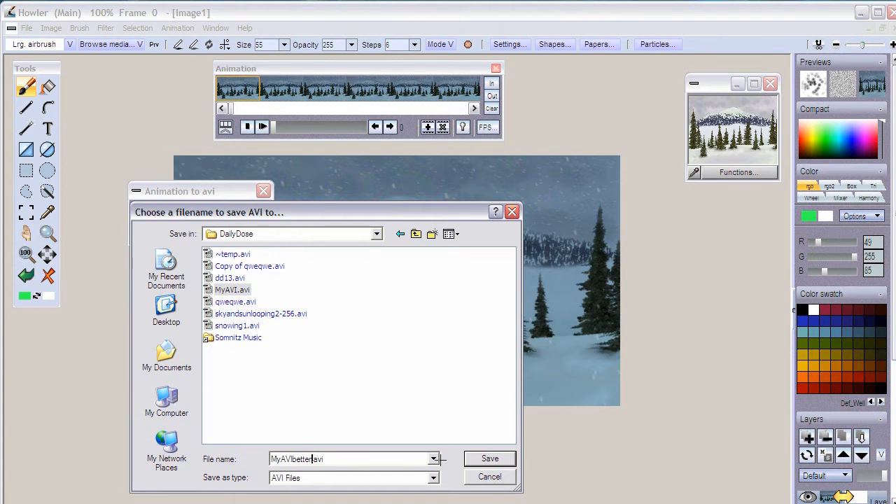
click(488, 458)
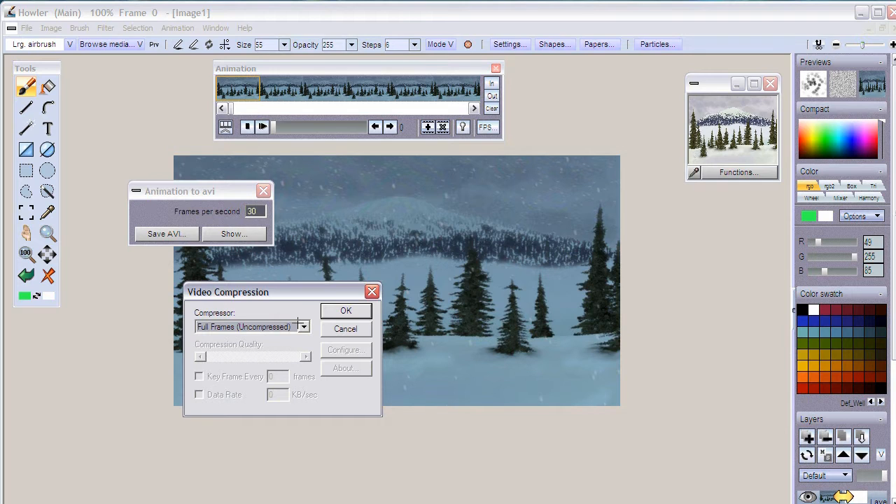
Look through the available video compressors and choose the Lagarith lossless codec
click(304, 327)
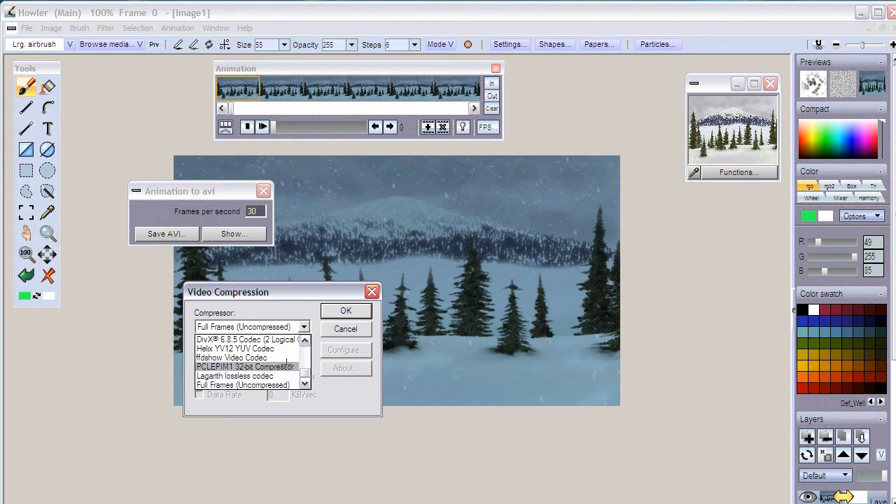
drag(305, 372, 306, 349)
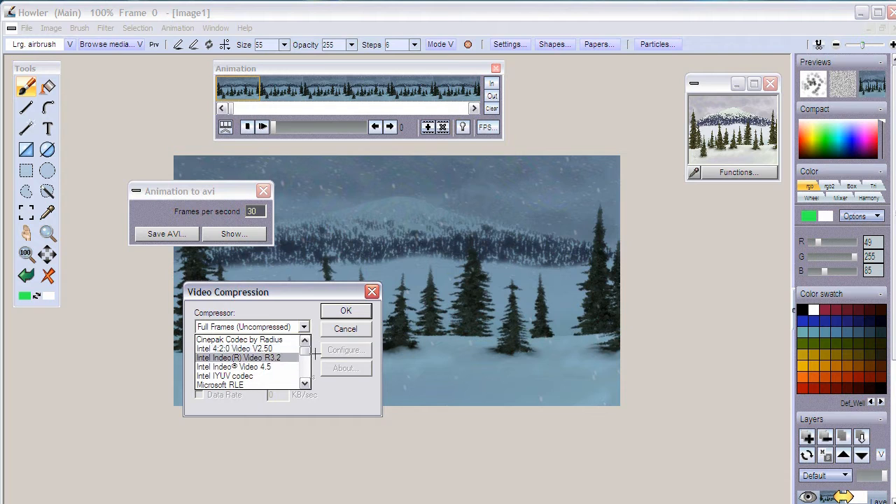
drag(306, 350, 306, 360)
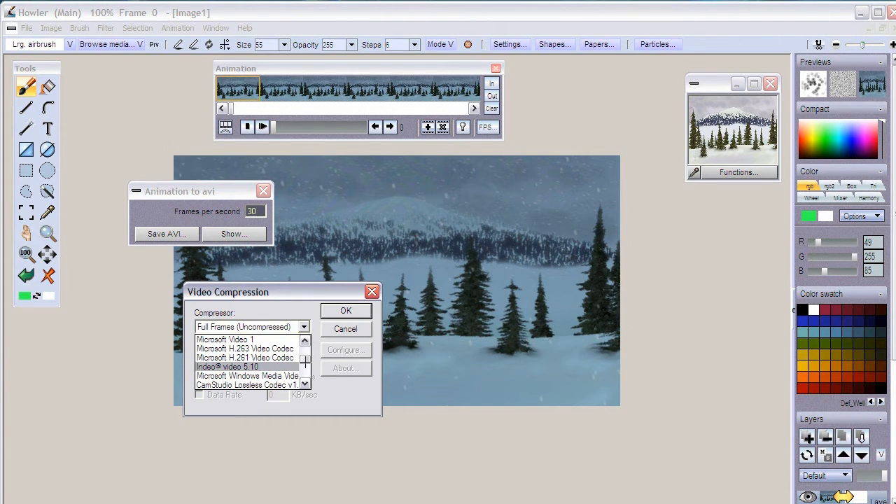
scroll(307, 365, down, 1)
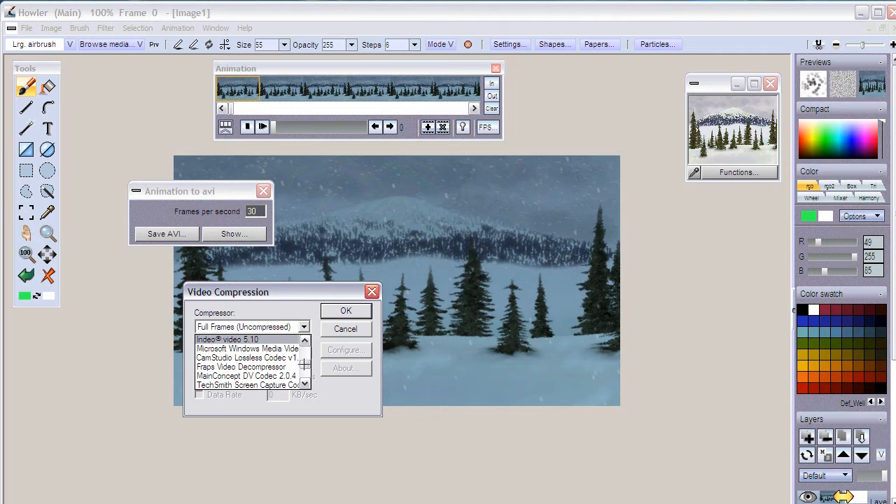
scroll(306, 364, down, 1)
scroll(305, 365, down, 4)
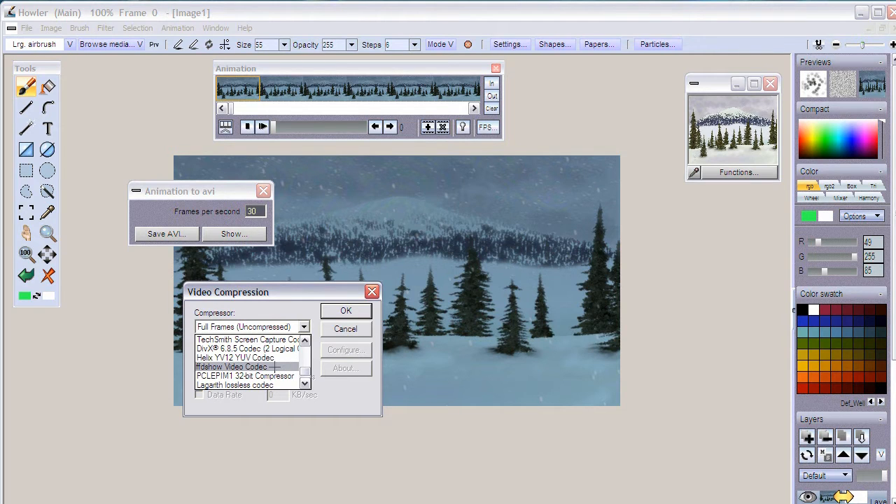
scroll(306, 371, down, 1)
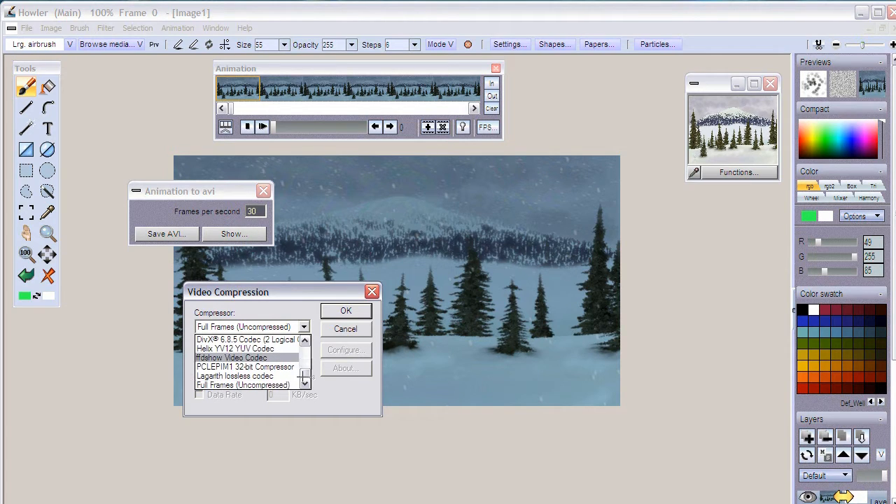
click(245, 376)
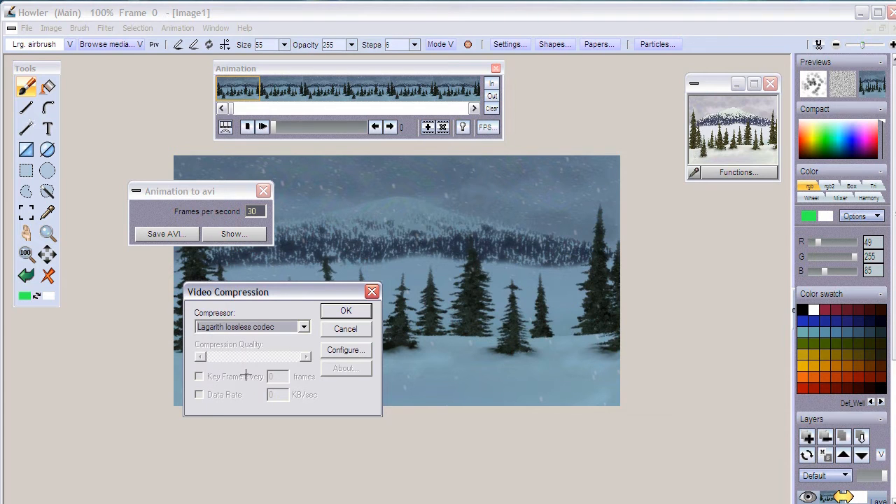
Accept the codec's configuration with RGB (Default) mode and write the compressed AVI
click(346, 349)
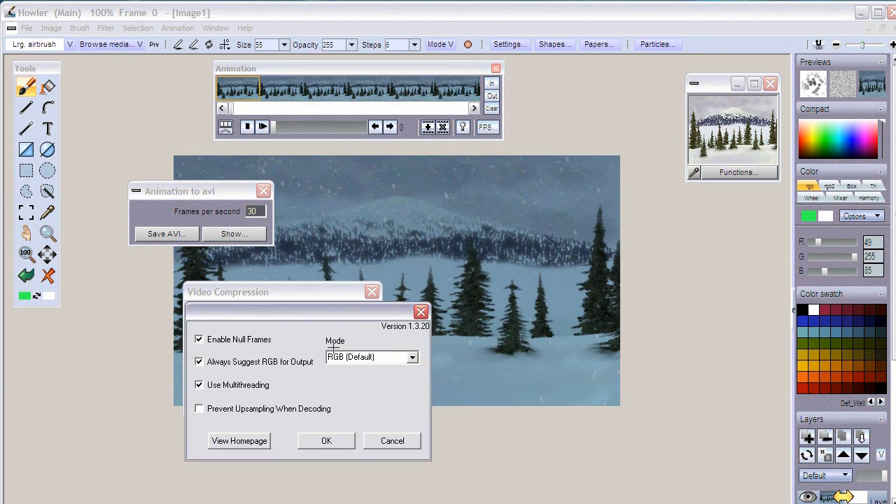
click(310, 439)
click(346, 309)
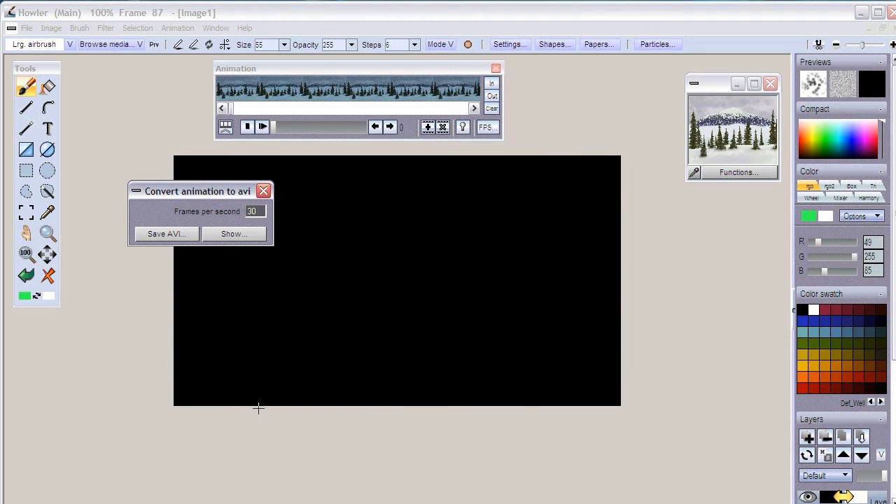
Play the exported AVI in Media Player Classic, stop playback and reposition the player window
click(224, 233)
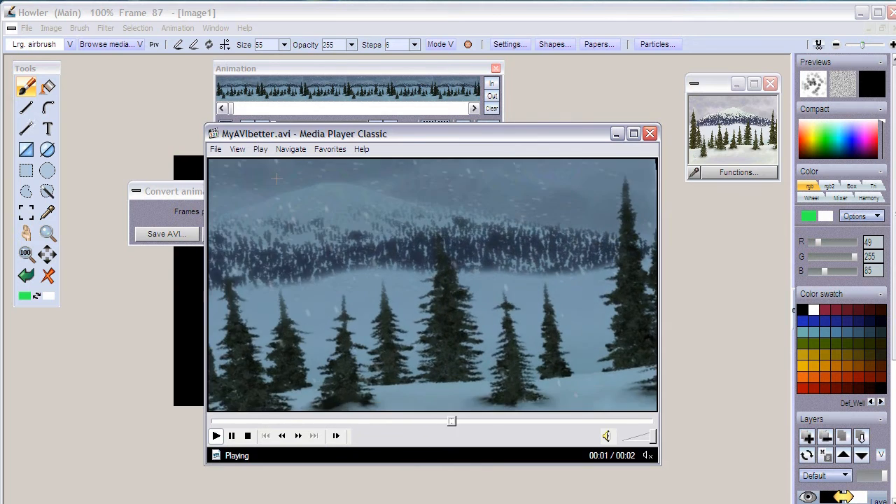
click(247, 436)
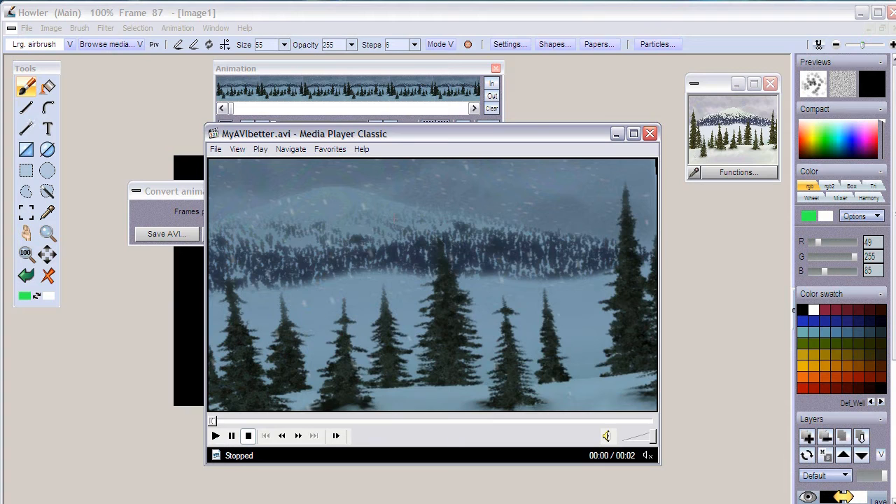
mouse_move(363, 133)
mouse_down()
mouse_move(318, 131)
mouse_move(333, 140)
mouse_move(355, 132)
mouse_up()
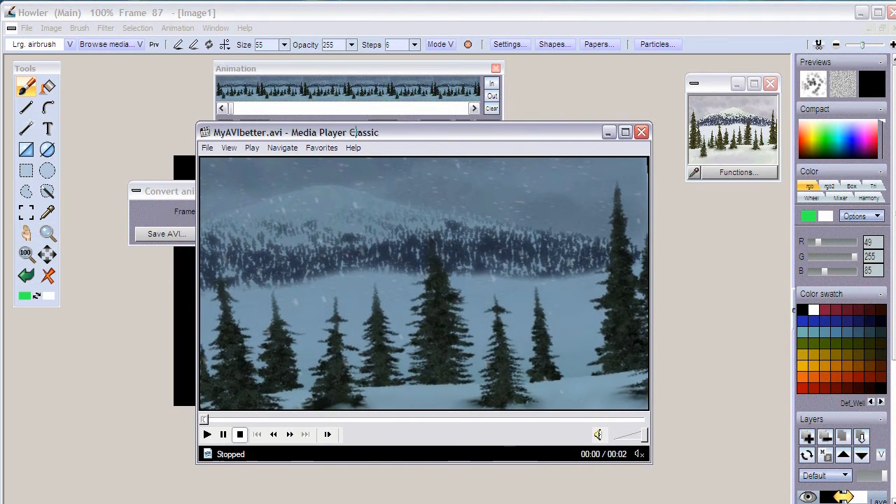
drag(353, 133, 384, 145)
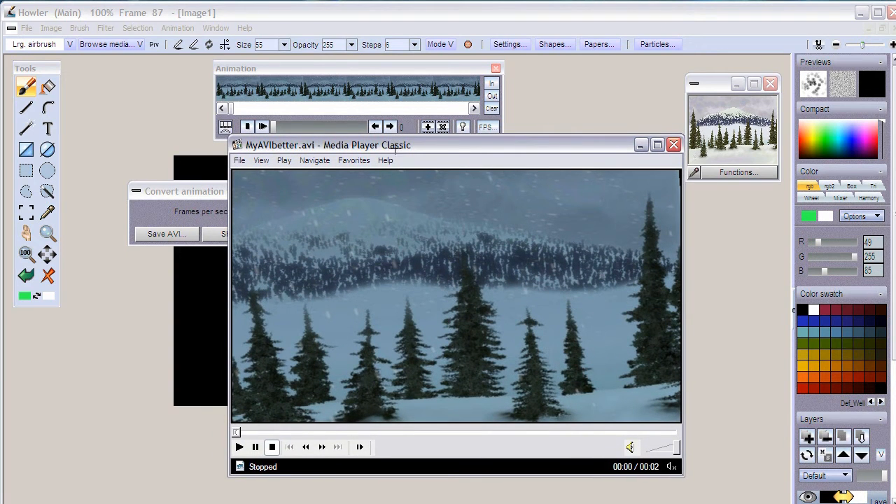